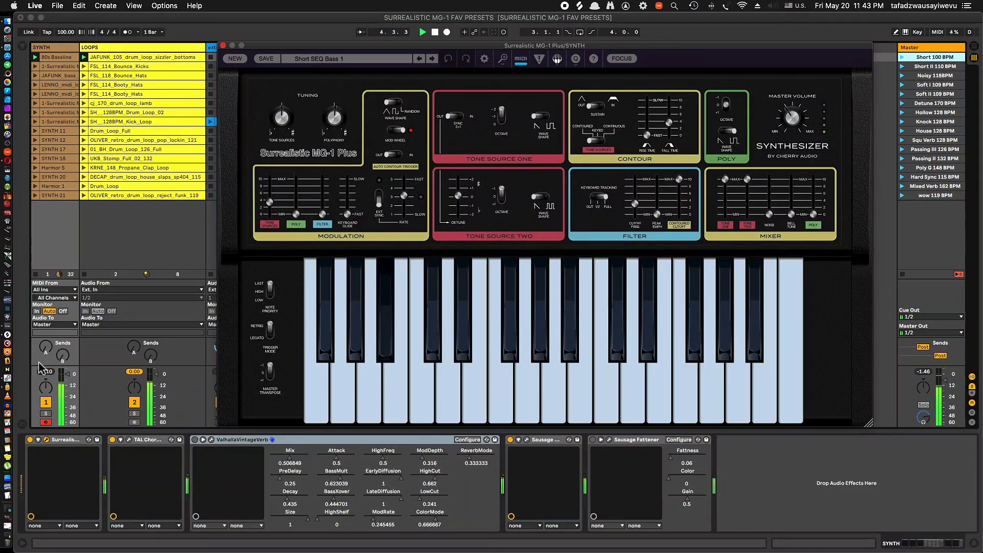
# Switch the synth to the Short SEQ Bass 2 preset and launch the Short II 110 BPM scene.
pyautogui.click(46, 348)
pyautogui.moveTo(46, 348); pyautogui.dragTo(45, 340)
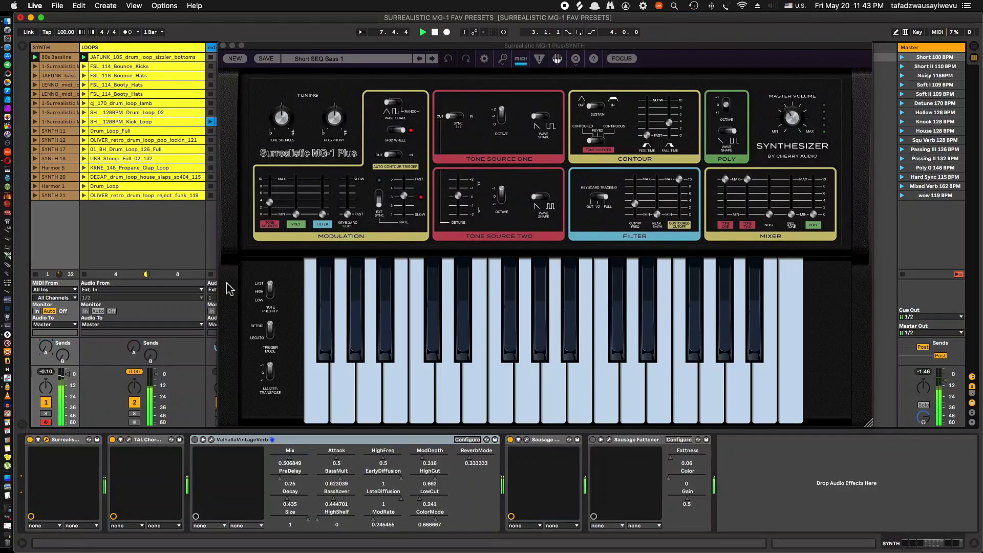
pyautogui.click(432, 59)
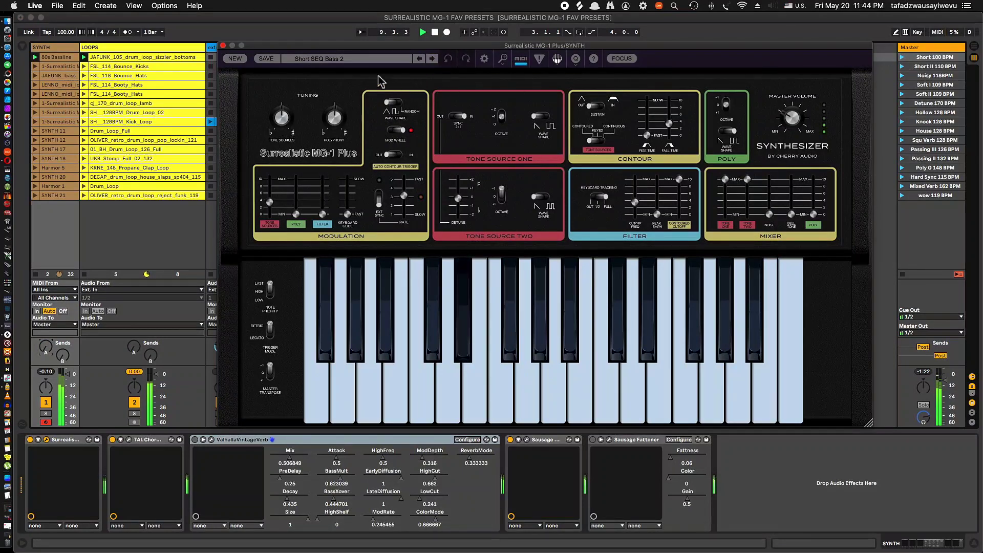
pyautogui.click(903, 67)
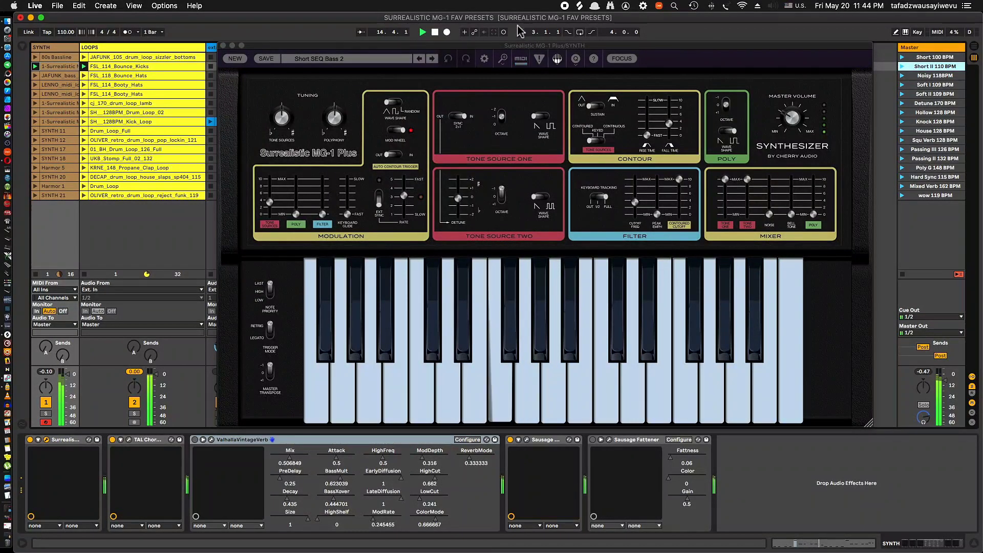
# Load the Noisy Octave MOD preset from the synth's favorites and launch the Noisy 118BPM scene.
pyautogui.click(439, 46)
pyautogui.click(932, 75)
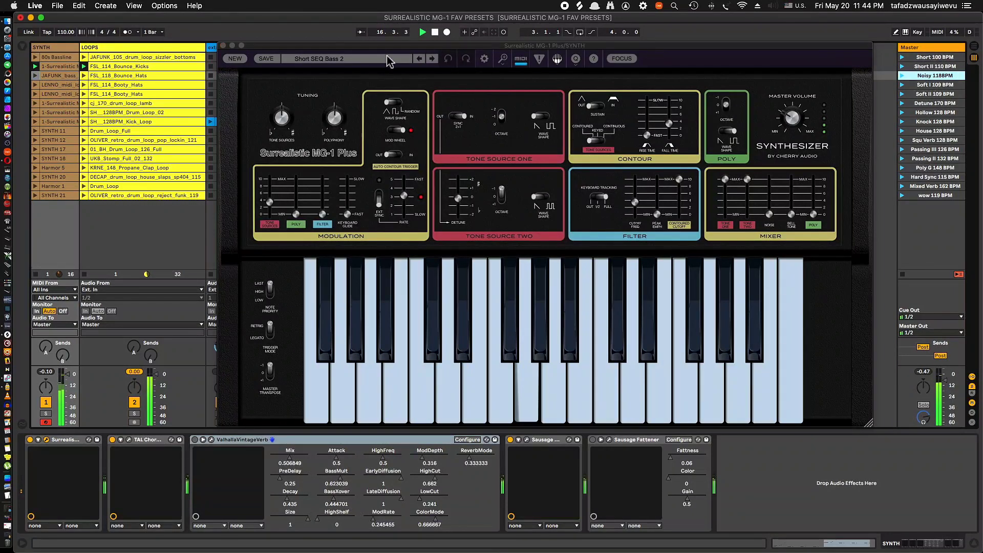
pyautogui.click(360, 60)
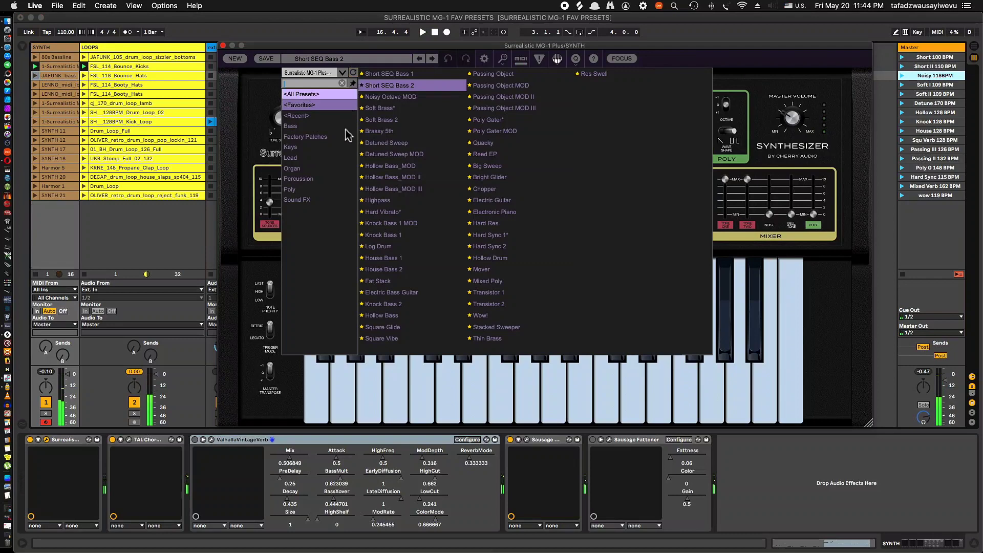
pyautogui.click(390, 106)
pyautogui.click(903, 76)
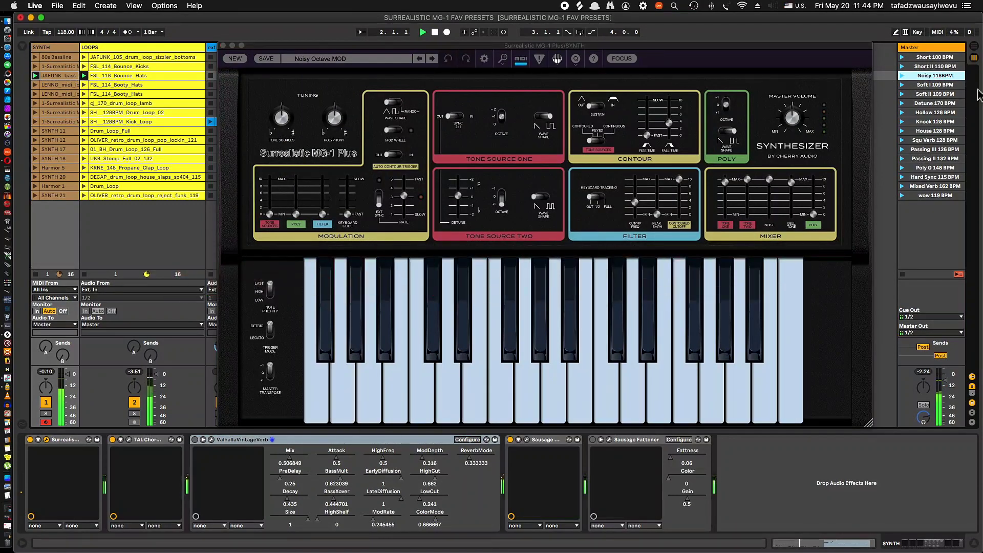
# Load the Soft Brass* preset from the favorites and launch the Soft I 109 BPM scene.
pyautogui.press('Down')
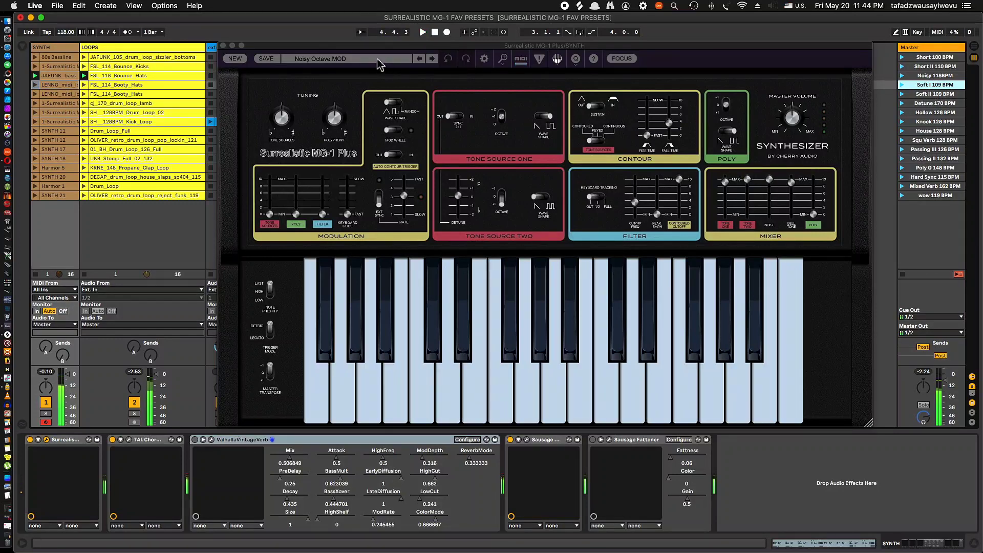
pyautogui.click(379, 64)
pyautogui.click(402, 115)
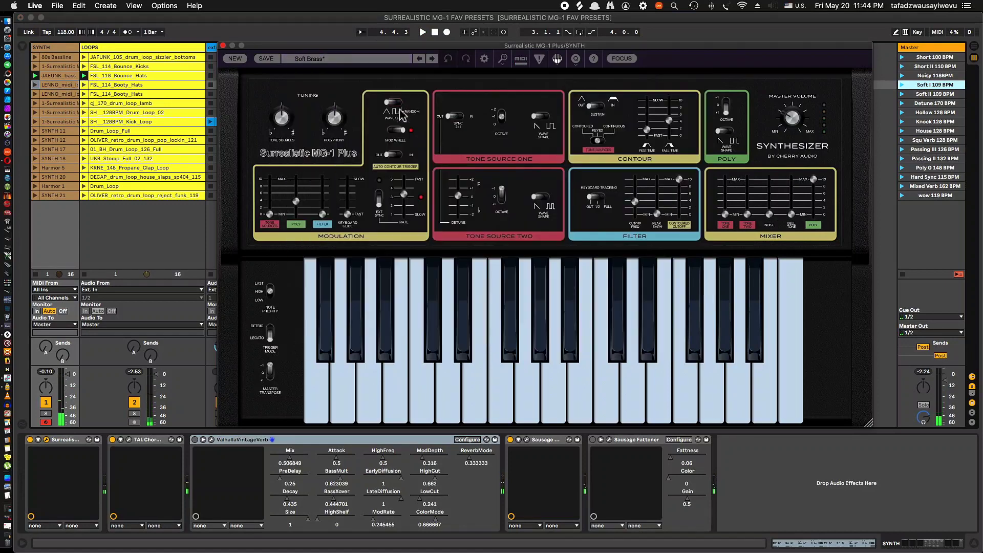
pyautogui.click(901, 86)
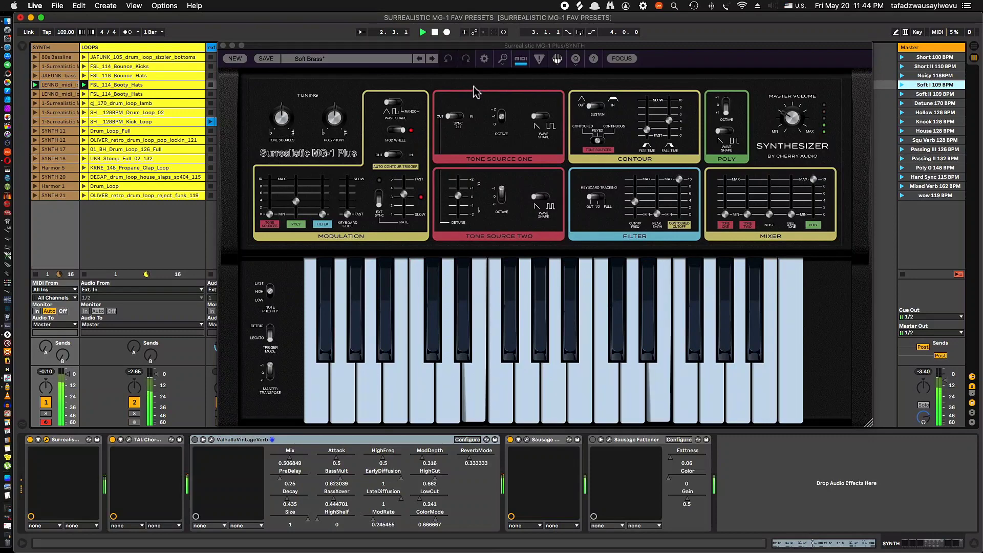
# Switch the synth to the Soft Brass 2 preset while the Soft I 109 BPM scene keeps playing.
pyautogui.click(432, 59)
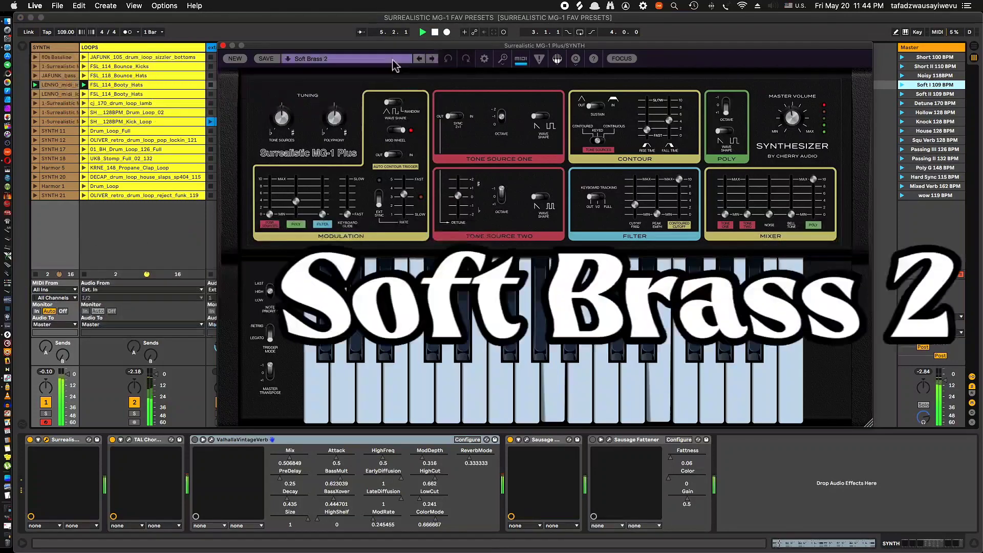
pyautogui.click(387, 63)
pyautogui.click(410, 125)
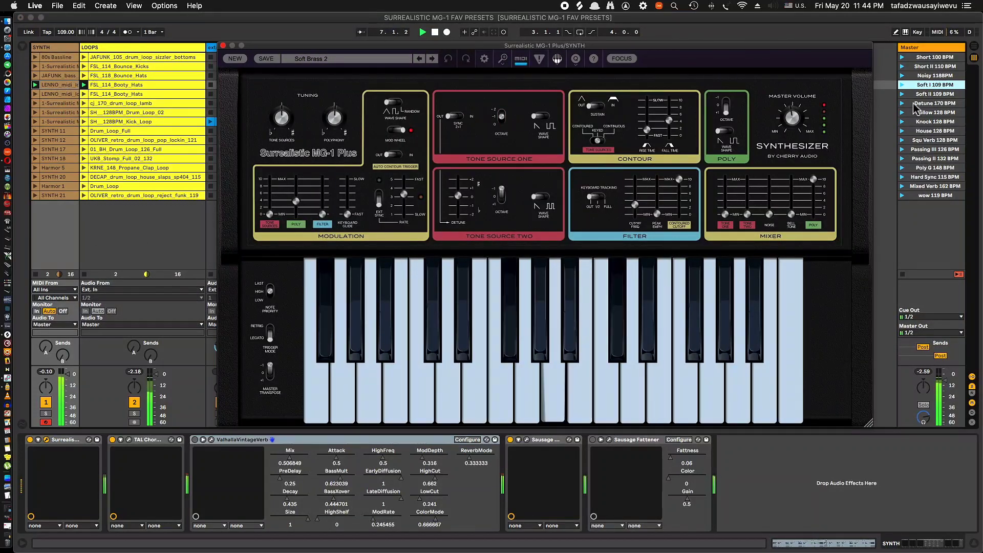
# Load the Detuned Sweep preset from the favorites and launch the Detune 170 BPM scene.
pyautogui.click(940, 102)
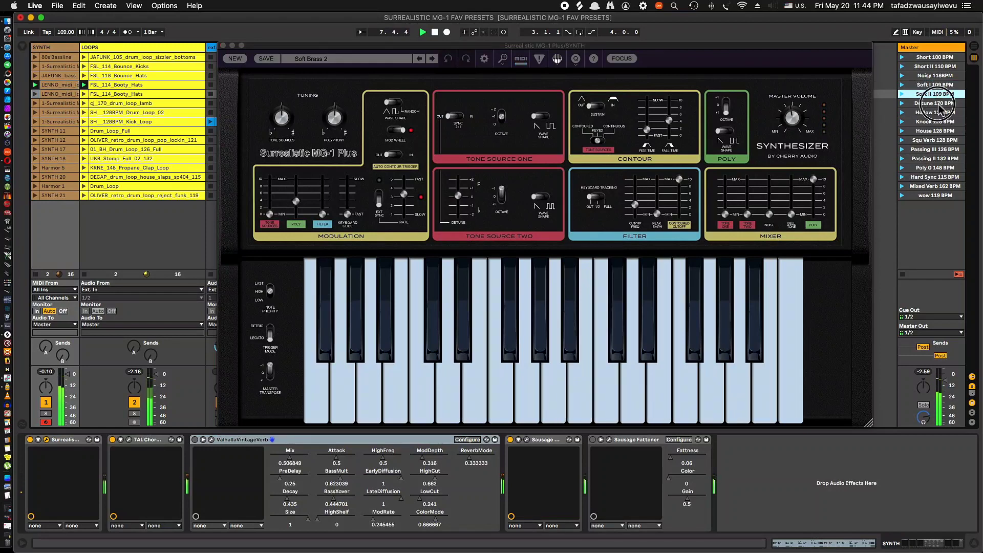
pyautogui.click(340, 58)
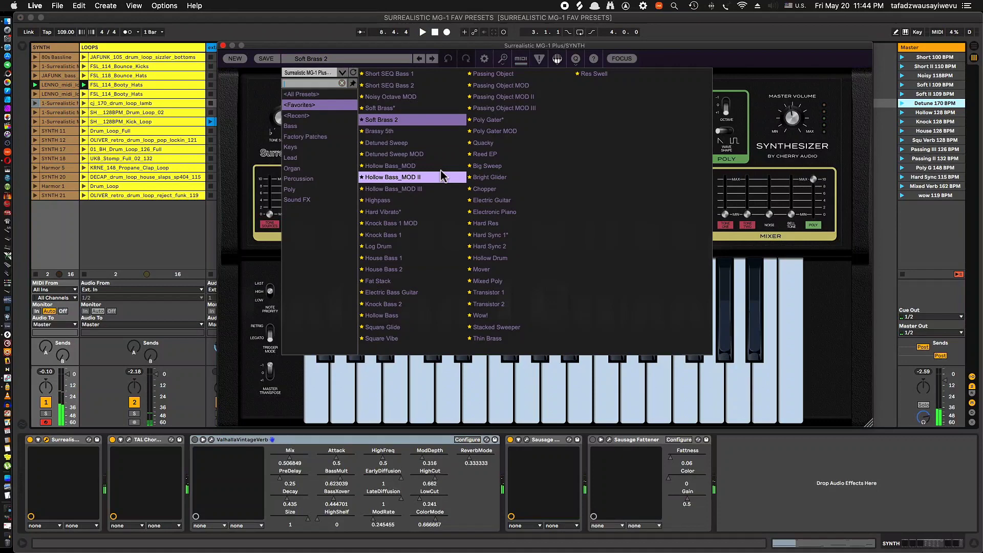
pyautogui.click(425, 143)
pyautogui.click(904, 104)
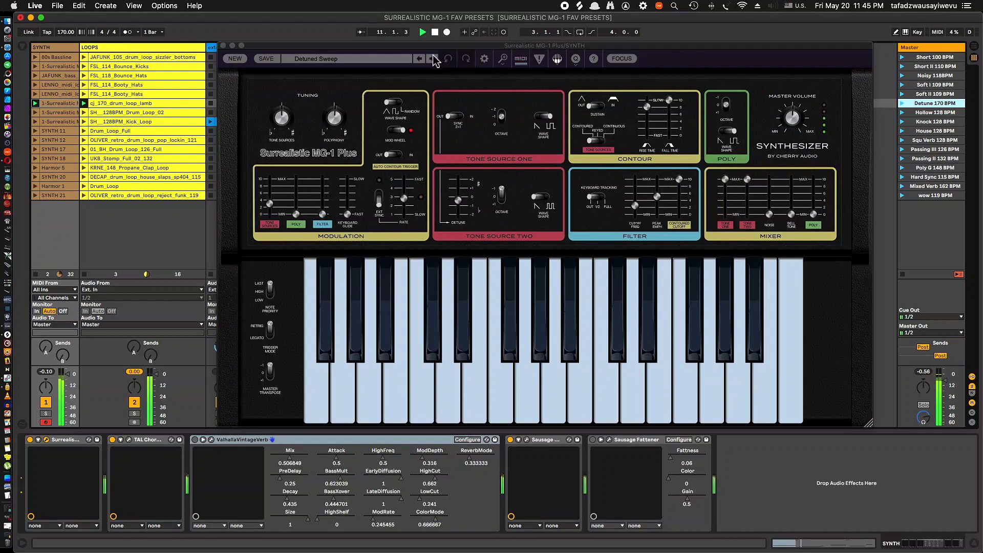
# Audition the Hollow Bass_MOD presets from the first through Hollow Bass_MOD III with the Hollow 128 BPM scene.
pyautogui.click(937, 112)
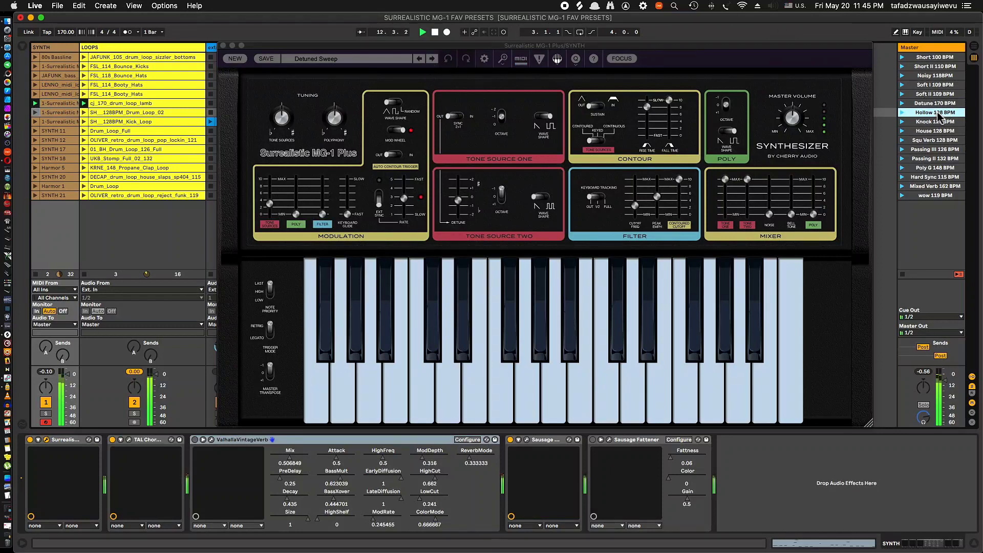
pyautogui.click(367, 59)
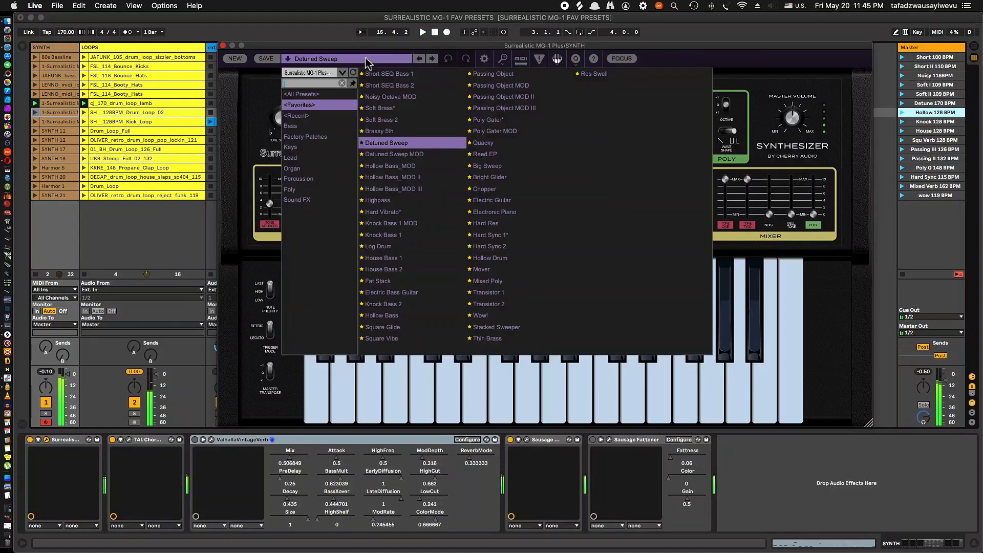
pyautogui.click(427, 167)
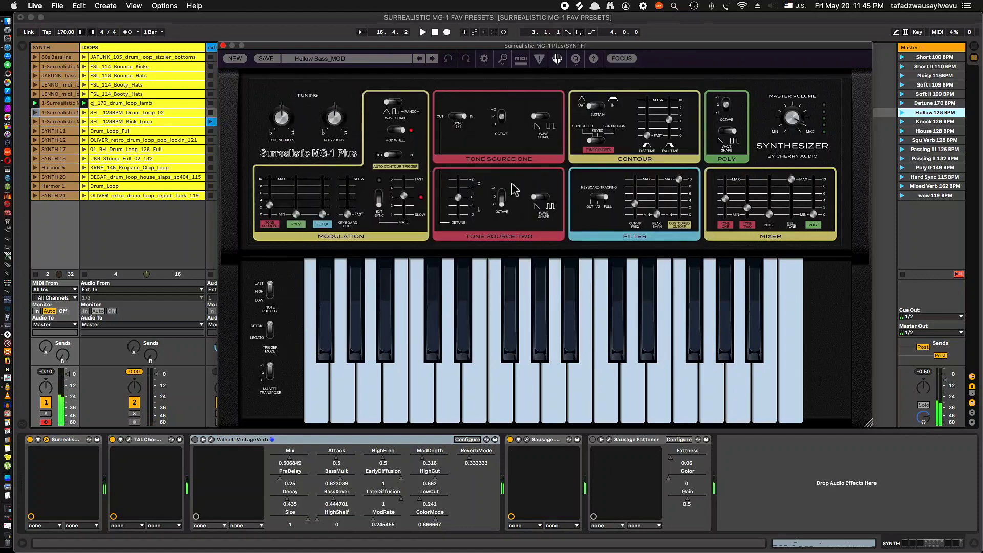
pyautogui.click(903, 113)
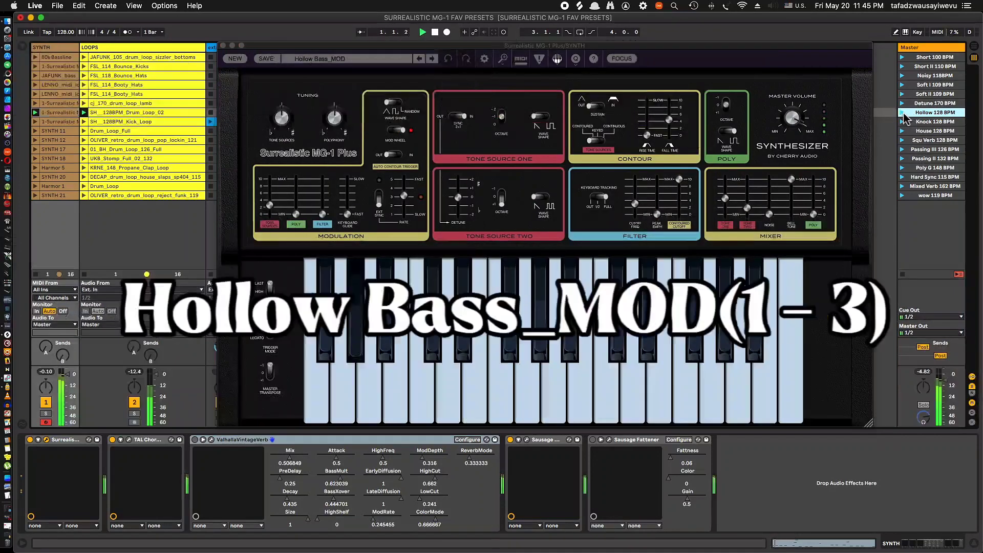
pyautogui.click(433, 63)
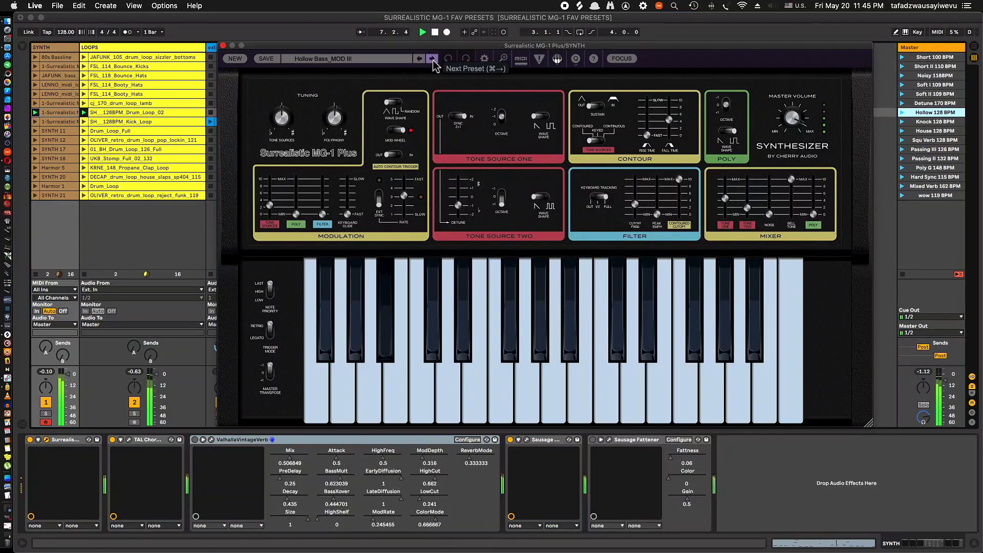
# Load the Knock Bass 1 MOD preset from the favorites and launch the Knock 128 BPM scene.
pyautogui.click(943, 123)
pyautogui.click(307, 58)
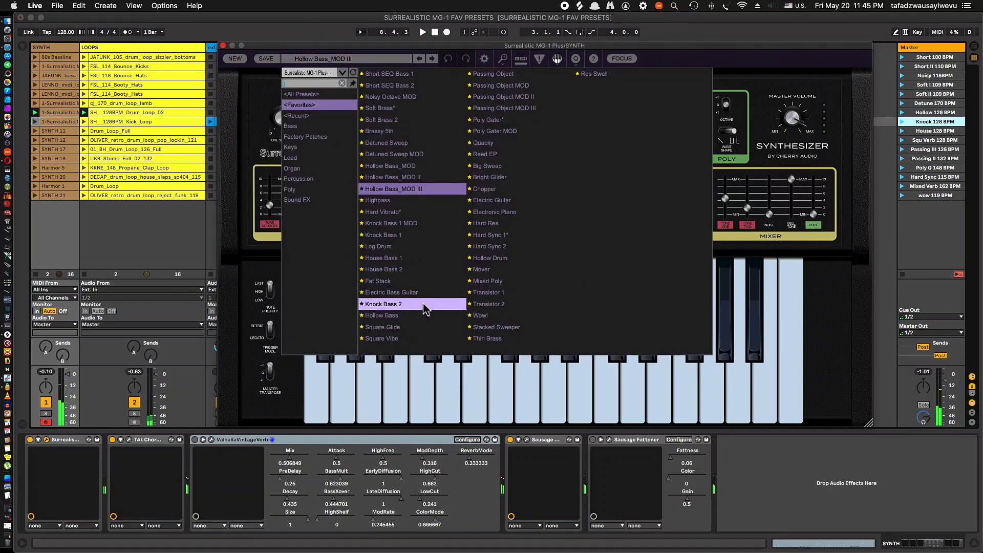
pyautogui.click(427, 225)
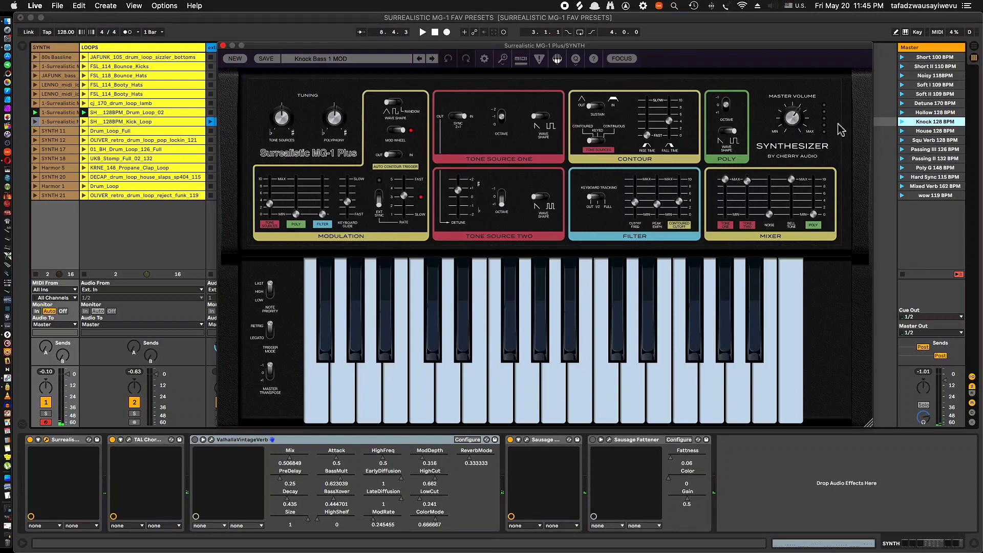
pyautogui.click(902, 122)
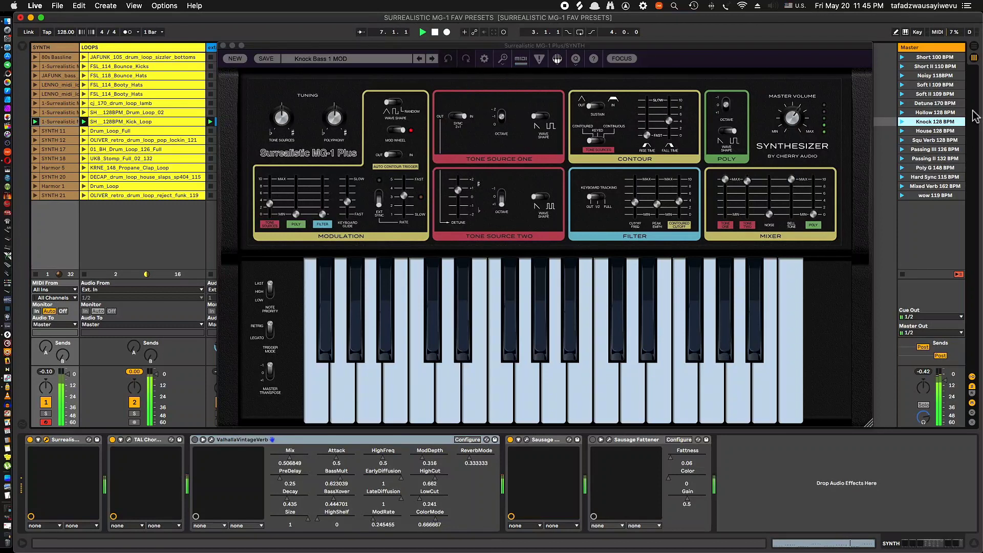
# Load the House Bass 1 preset from the favorites and launch the House 128 BPM scene.
pyautogui.click(943, 132)
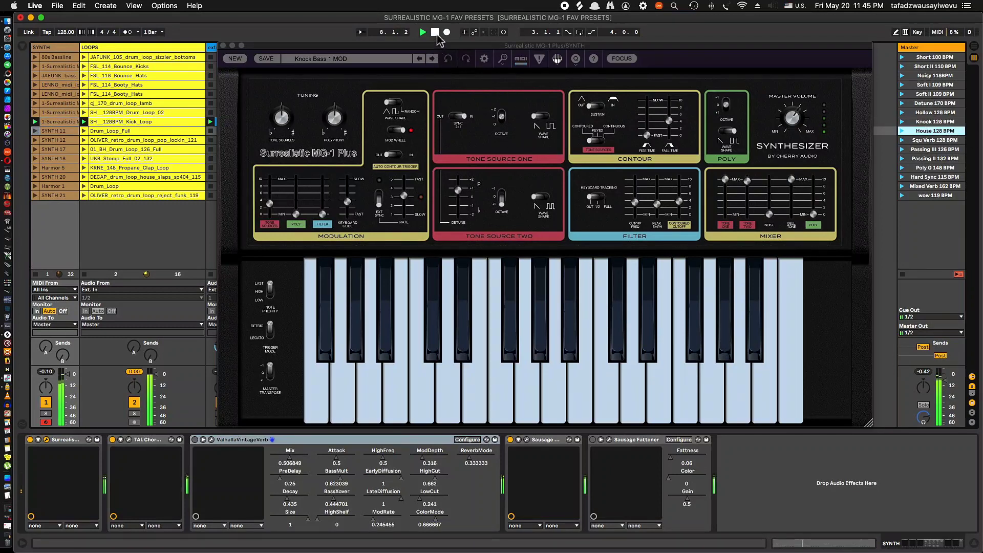
pyautogui.click(378, 59)
pyautogui.click(418, 260)
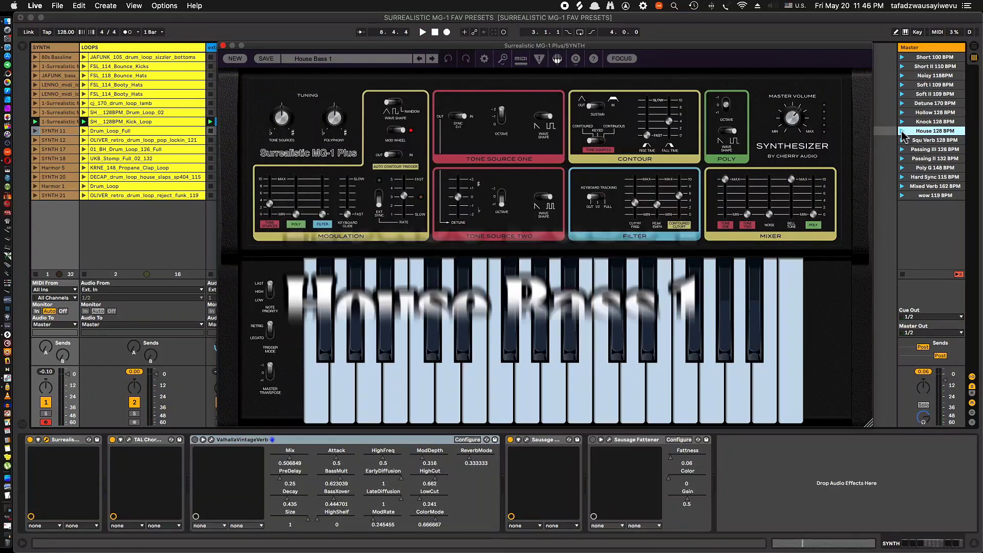
pyautogui.click(902, 131)
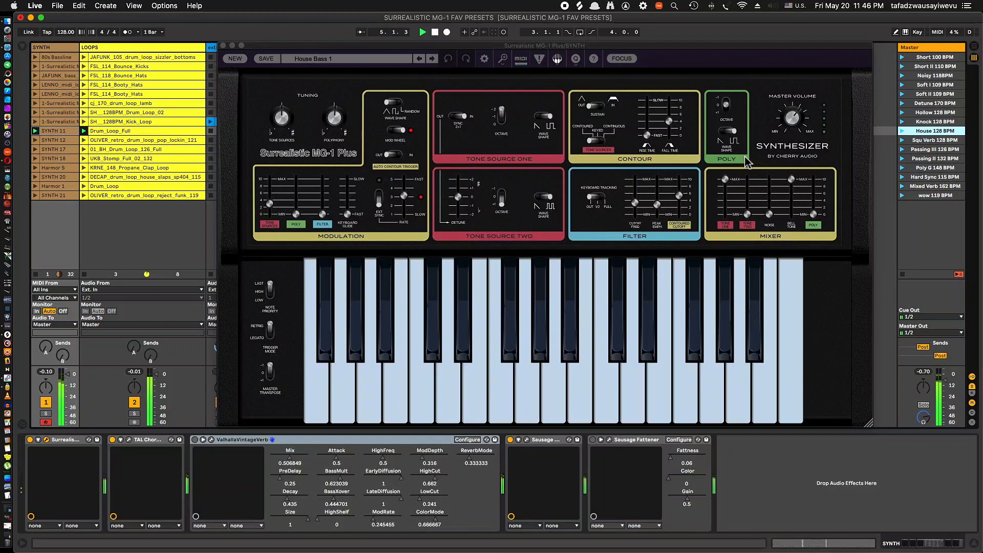
# Select the Squ Verb 128 BPM scene and load the Square Vibe preset from the synth's favorites.
pyautogui.press('Down')
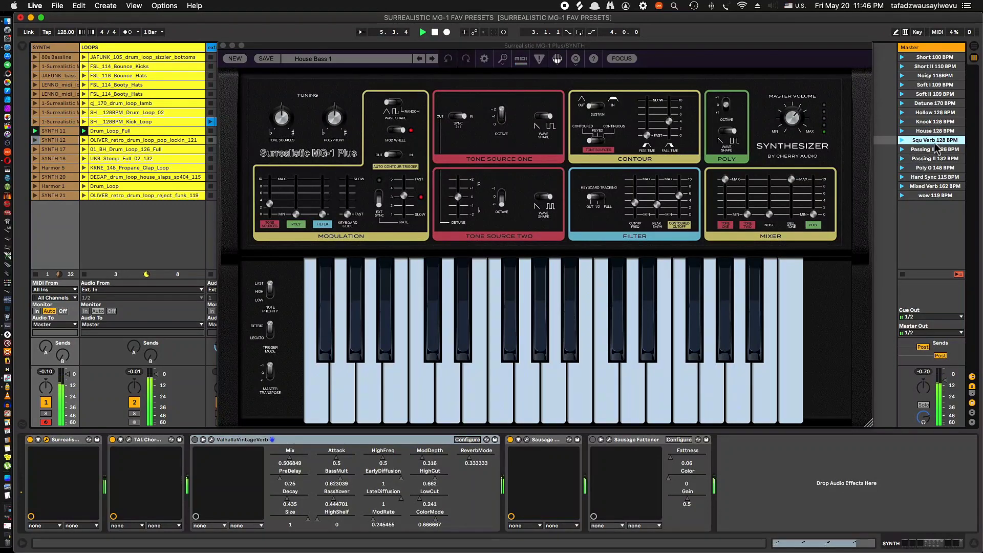
pyautogui.click(385, 62)
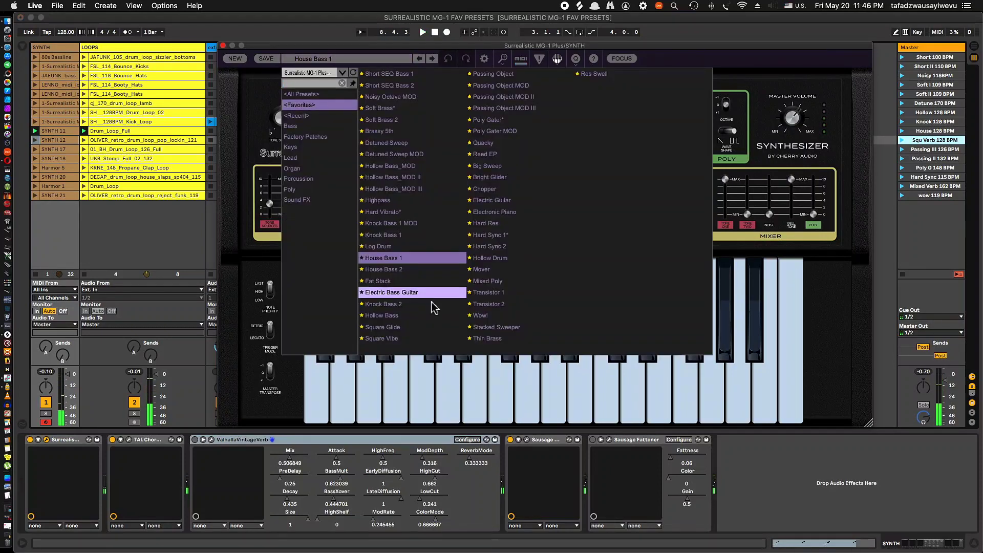
pyautogui.click(433, 339)
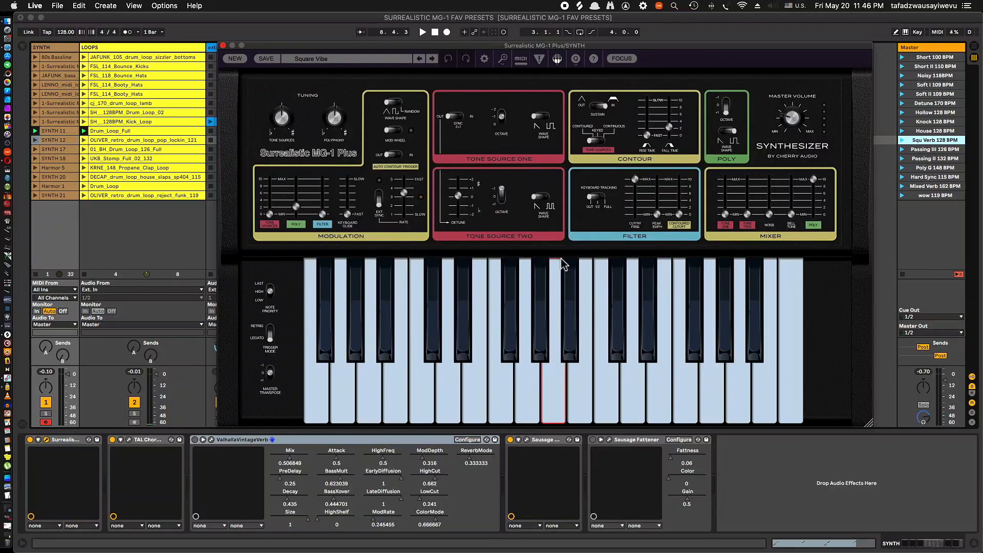
# Turn on the ValhallaVintageVerb device and launch the Squ Verb 128 BPM scene.
pyautogui.click(198, 446)
pyautogui.press('space')
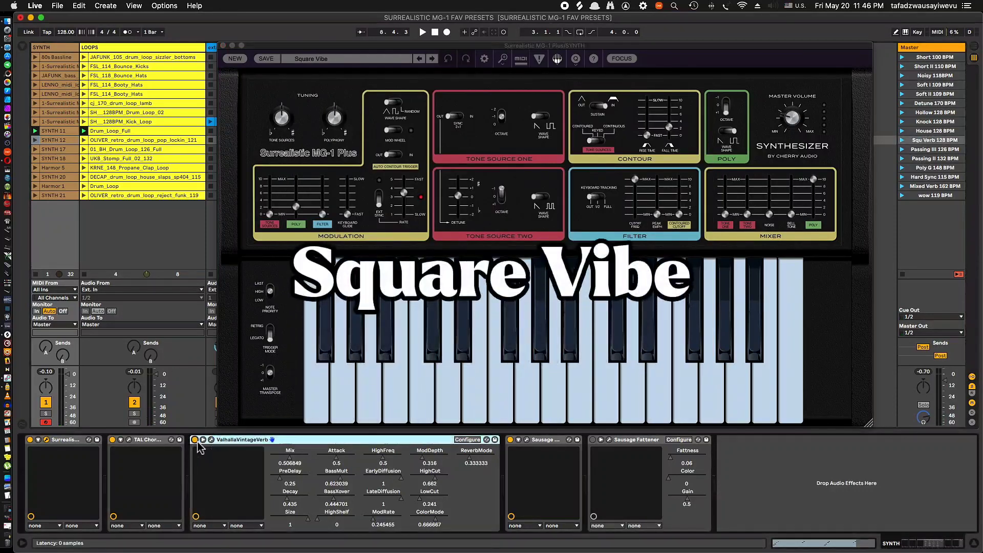
pyautogui.click(905, 142)
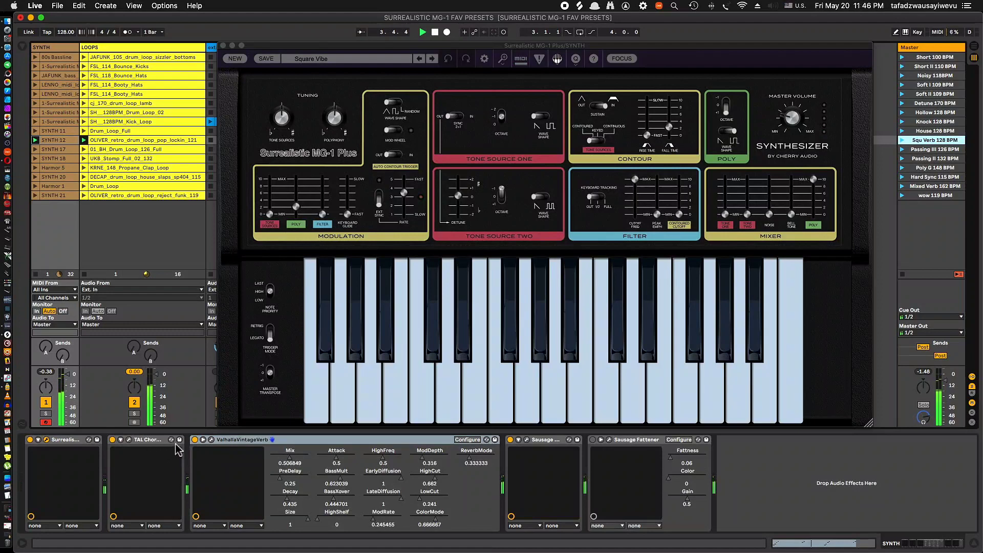
# Turn off the ValhallaVintageVerb device on the SYNTH track and stop playback.
pyautogui.click(194, 440)
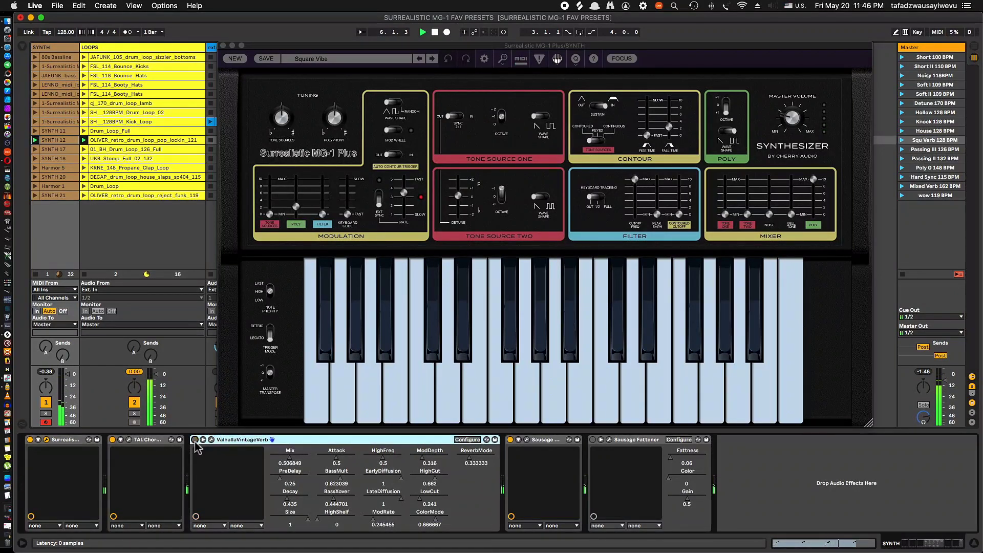
pyautogui.click(315, 303)
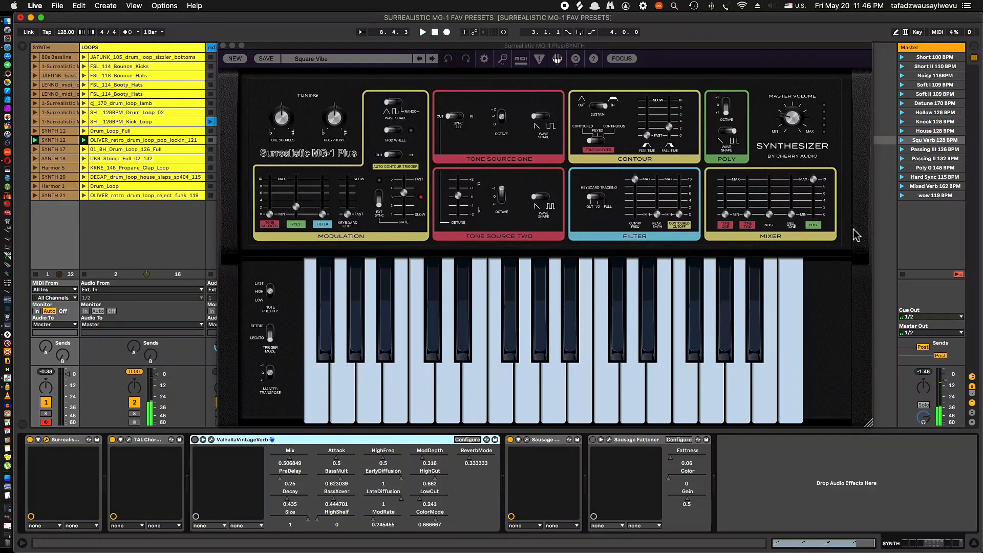
# Load the Passing Object MOD III preset from the favorites and launch the Passing III 126 BPM scene.
pyautogui.click(940, 150)
pyautogui.click(346, 59)
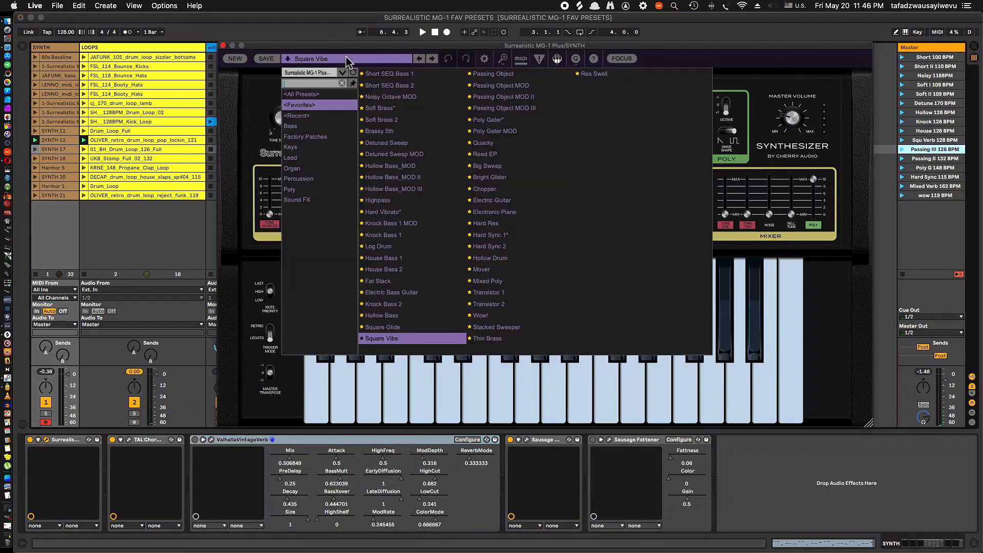
pyautogui.click(517, 108)
pyautogui.press('Return')
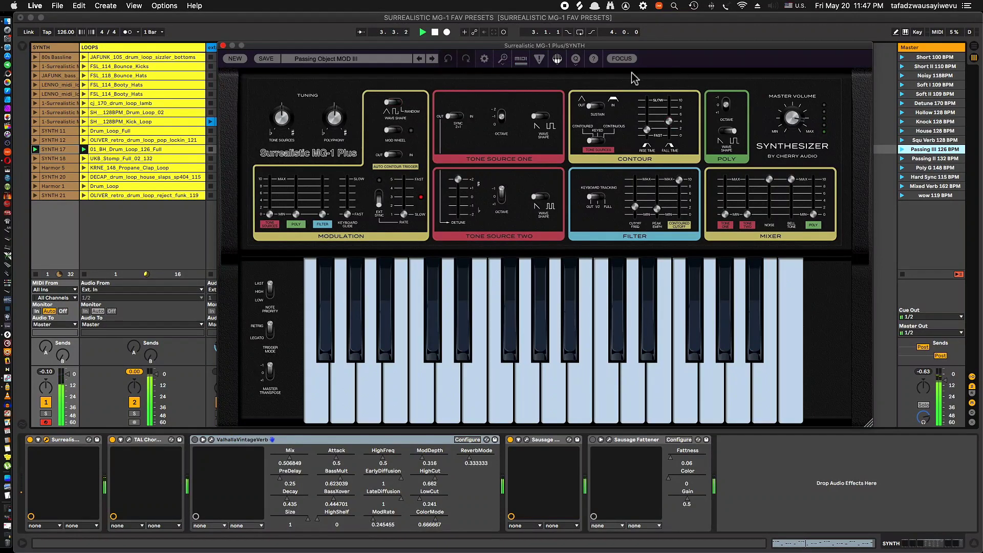
# Load the Passing Object MOD II preset from the synth's favorites and launch the Passing II 132 BPM scene.
pyautogui.click(381, 60)
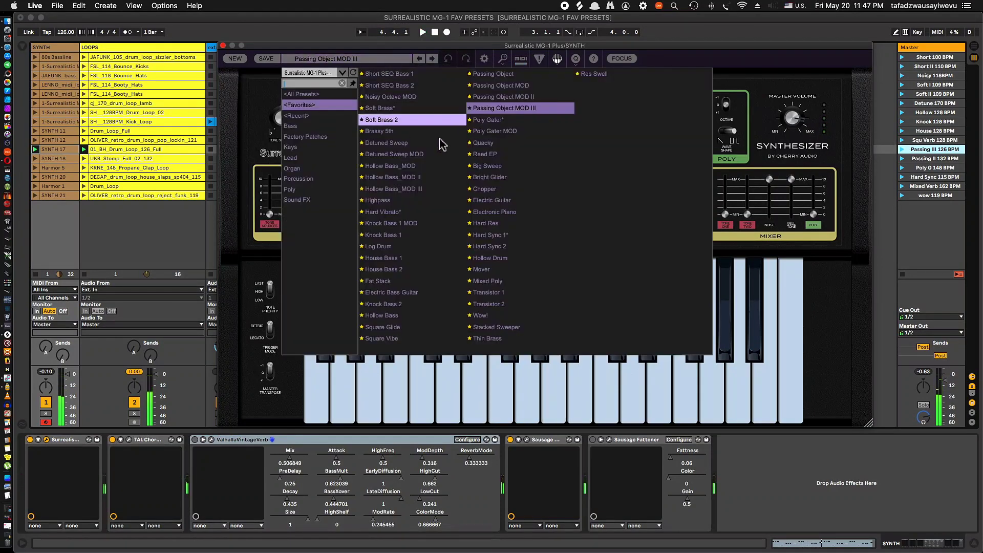
pyautogui.click(526, 97)
pyautogui.click(903, 159)
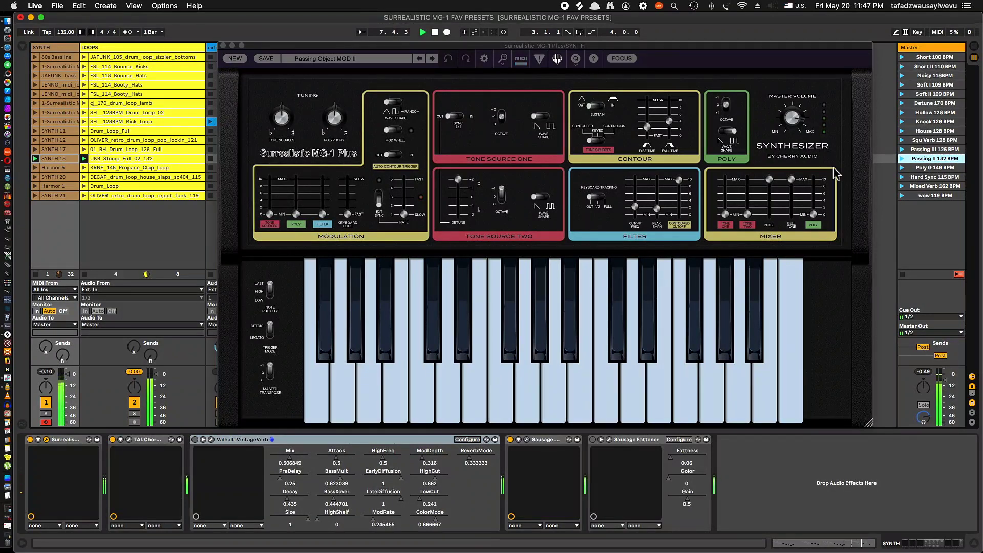
# Load the Poly Gater preset from the synth's favorites and launch the Poly G 148 BPM scene.
pyautogui.click(933, 168)
pyautogui.click(354, 58)
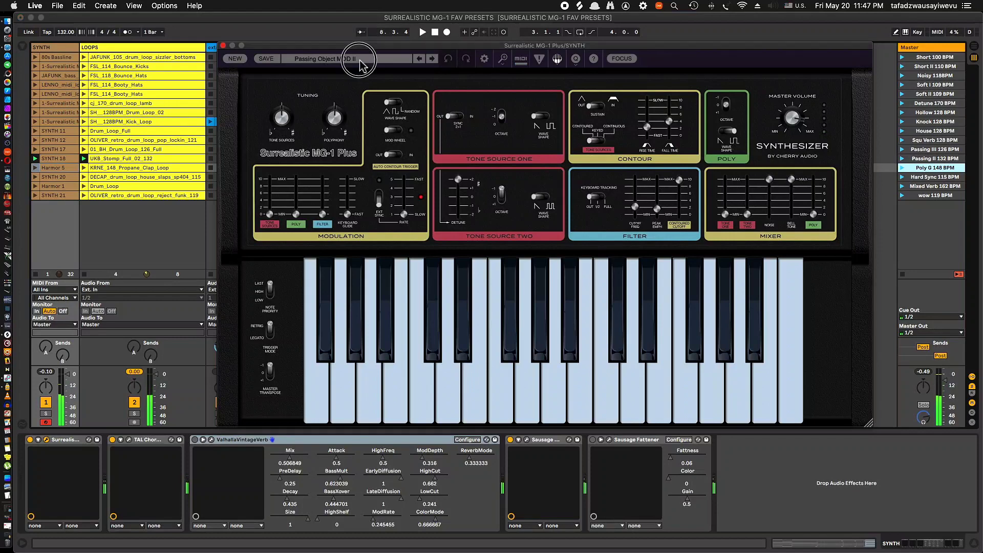
pyautogui.click(530, 121)
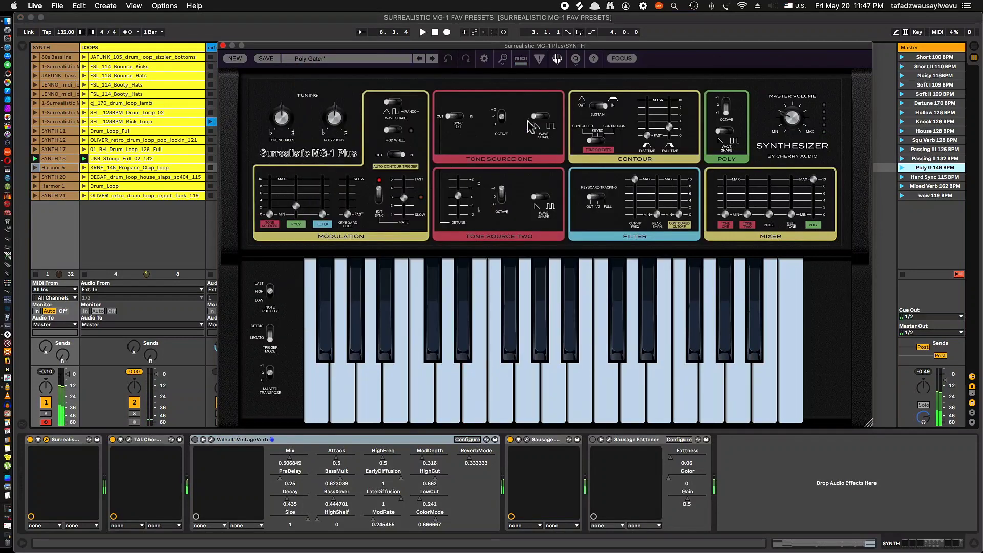
pyautogui.click(903, 168)
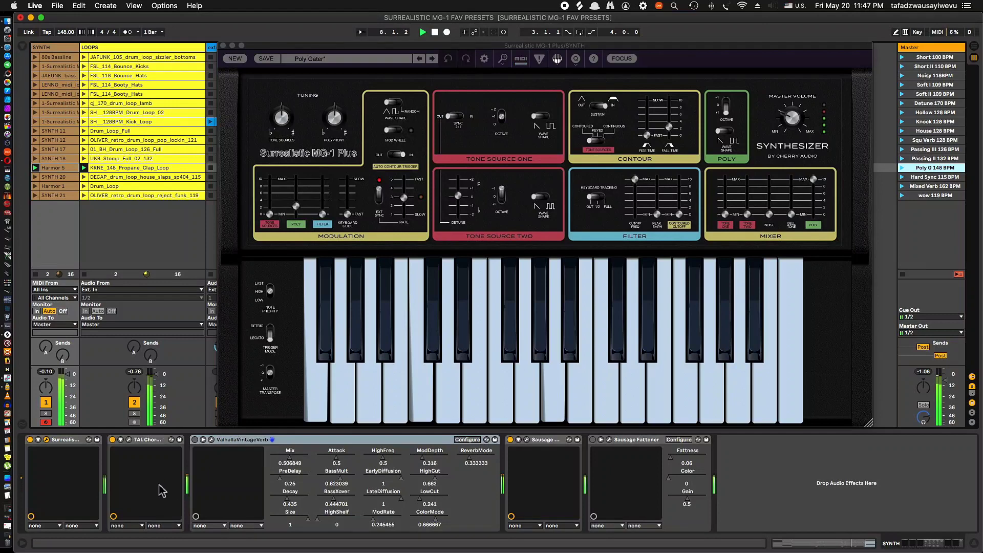
# Try the ValhallaVintageVerb device on the Poly Gater sound during playback and turn it off again.
pyautogui.click(197, 442)
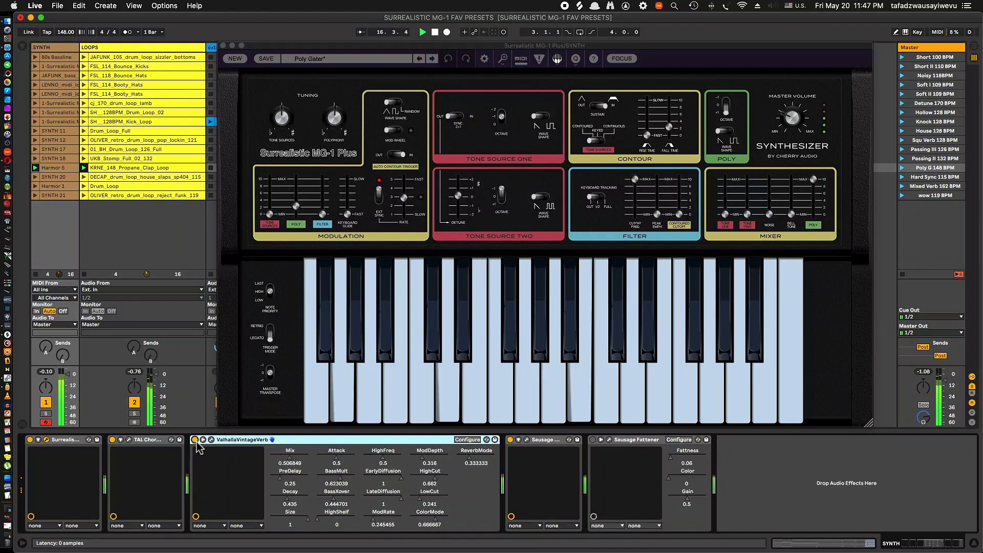
pyautogui.click(196, 440)
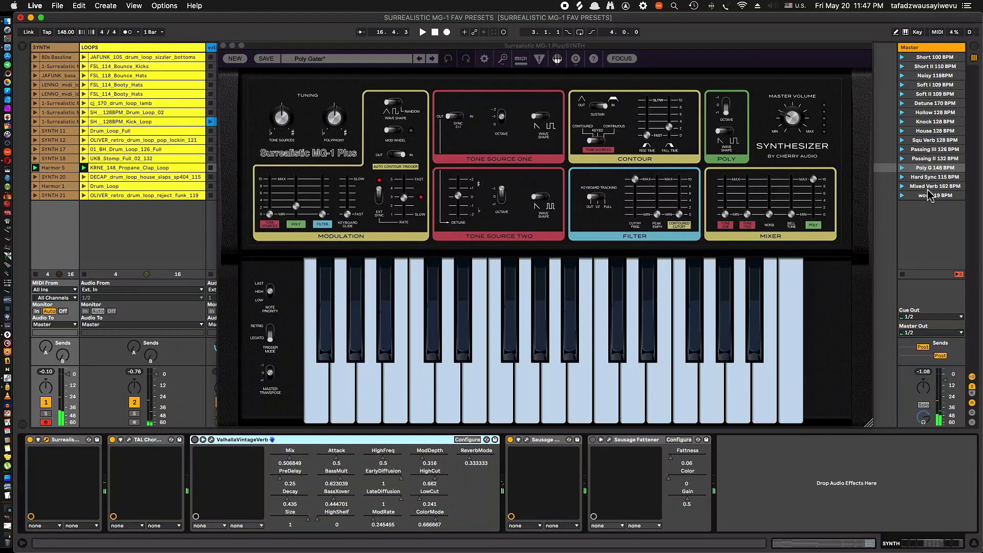
# Load the Hard Sync 1 preset from the synth's favorites and launch the Hard Sync 115 BPM scene.
pyautogui.click(935, 178)
pyautogui.click(385, 60)
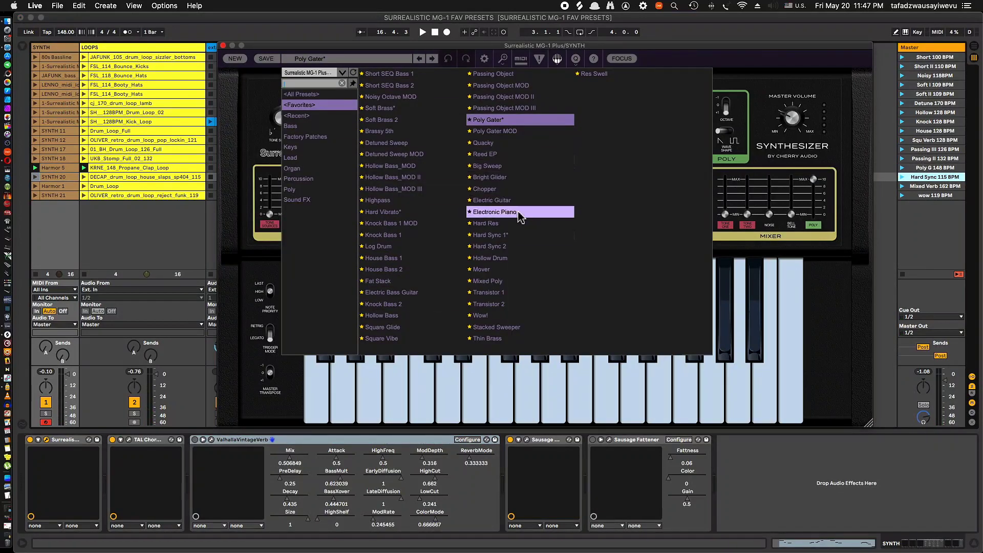
pyautogui.click(512, 236)
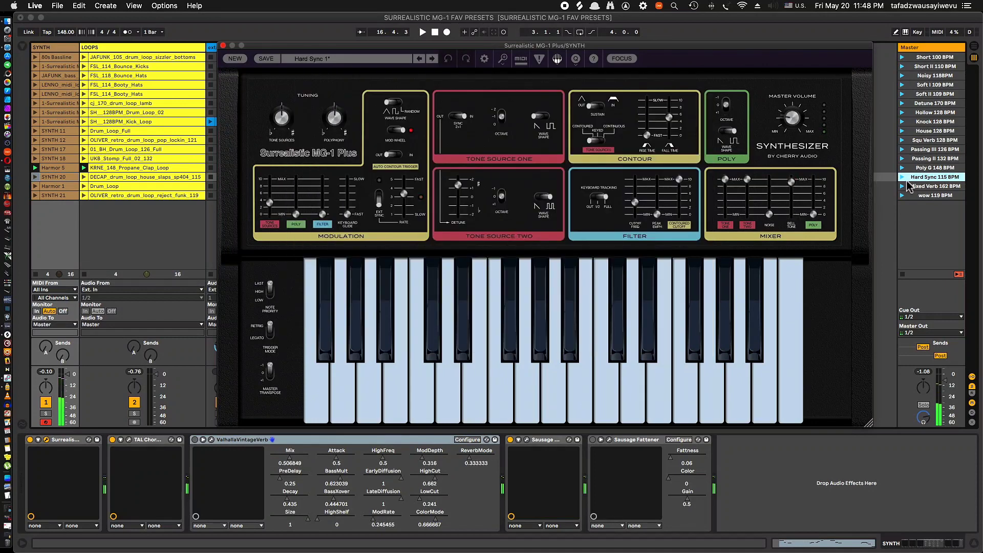
pyautogui.click(902, 177)
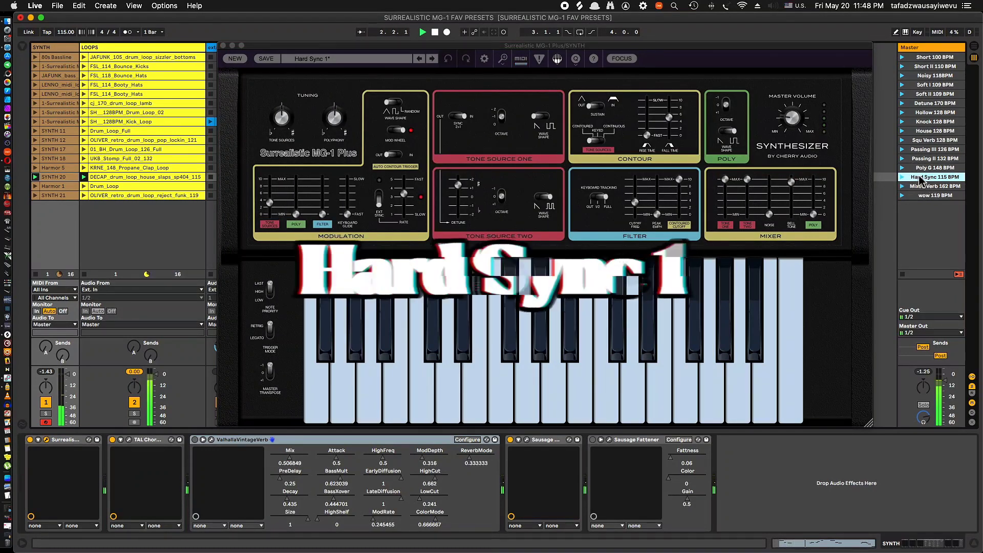
# Sweep the SYNTH track's A-Reverb send up and back down while the Hard Sync scene plays.
pyautogui.click(47, 350)
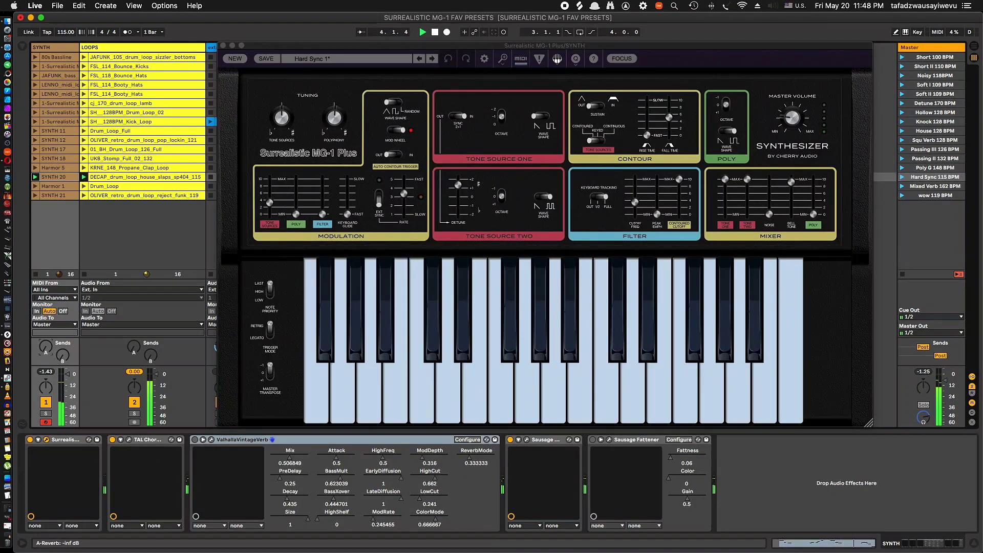
pyautogui.moveTo(47, 350); pyautogui.dragTo(47, 346)
pyautogui.moveTo(46, 350); pyautogui.dragTo(48, 356)
# Select the Mixed Verb 162 BPM scene and load the Mixed Poly preset from the synth's favorites.
pyautogui.click(941, 186)
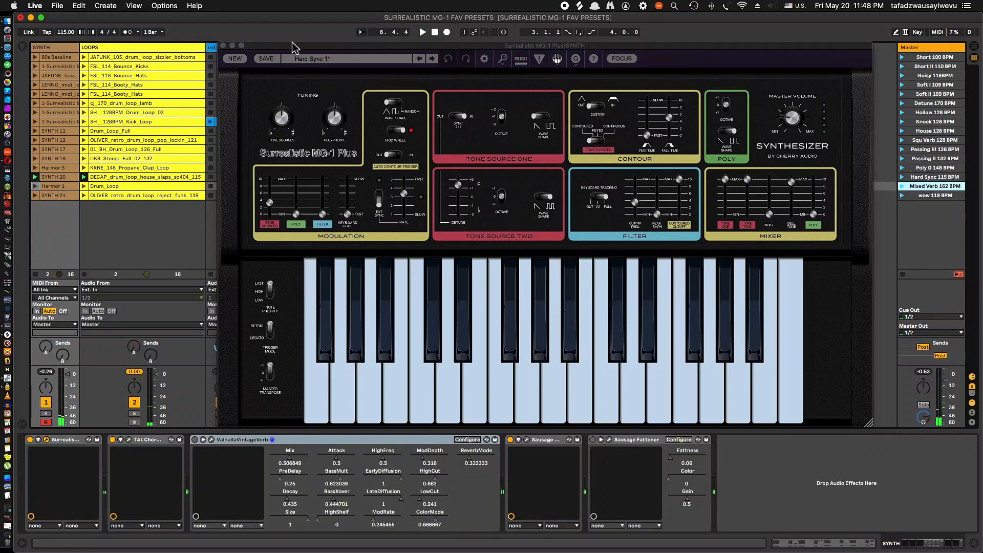
pyautogui.click(310, 58)
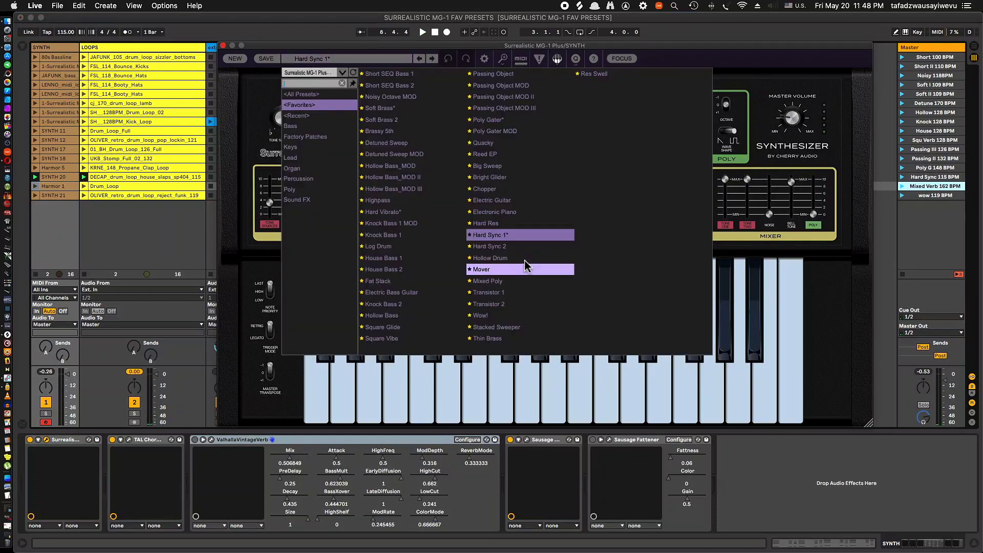
pyautogui.click(542, 285)
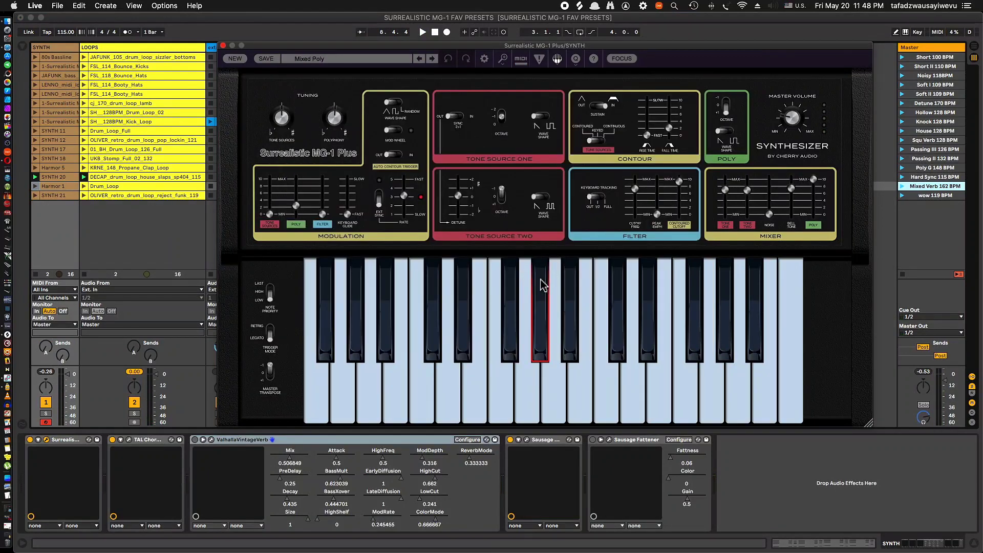
# Turn on the ValhallaVintageVerb device and launch the Mixed Verb 162 BPM scene.
pyautogui.click(195, 440)
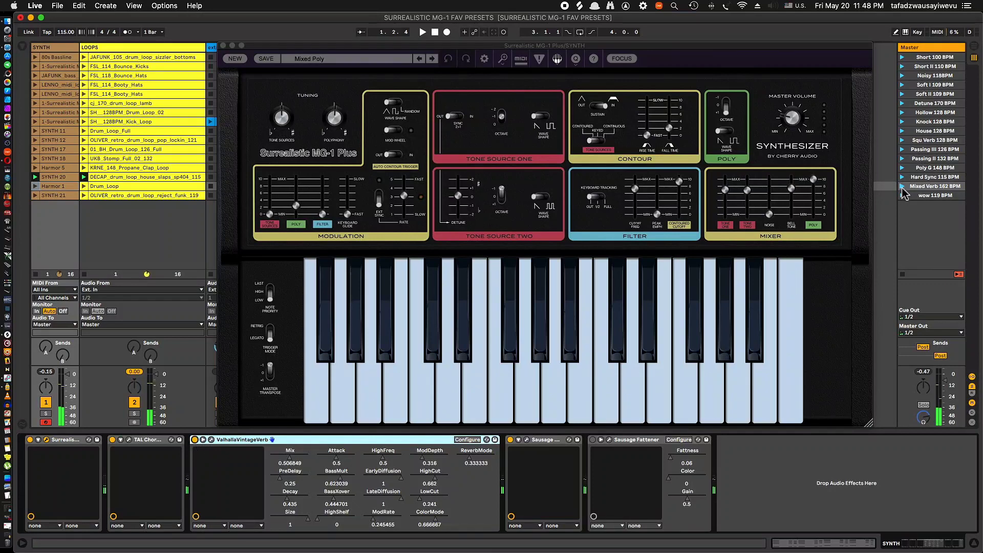
pyautogui.click(902, 186)
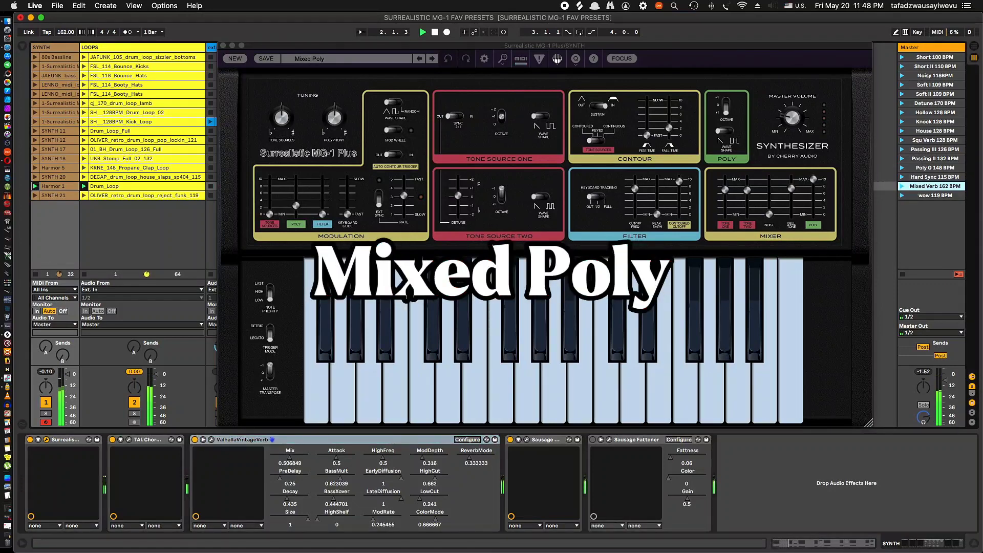
# Turn off the ValhallaVintageVerb device on the SYNTH track once the Mixed Poly demonstration is done.
pyautogui.click(195, 441)
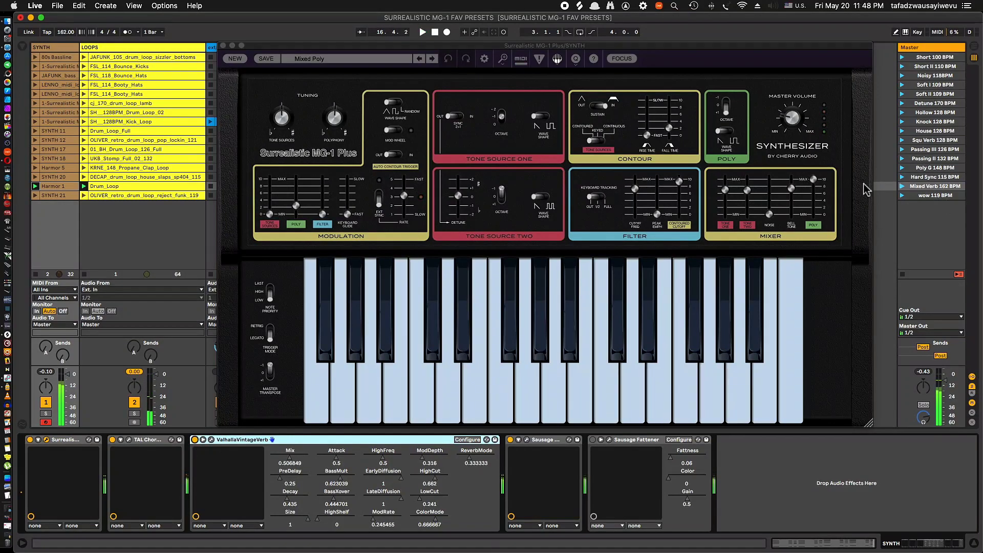
pyautogui.click(195, 440)
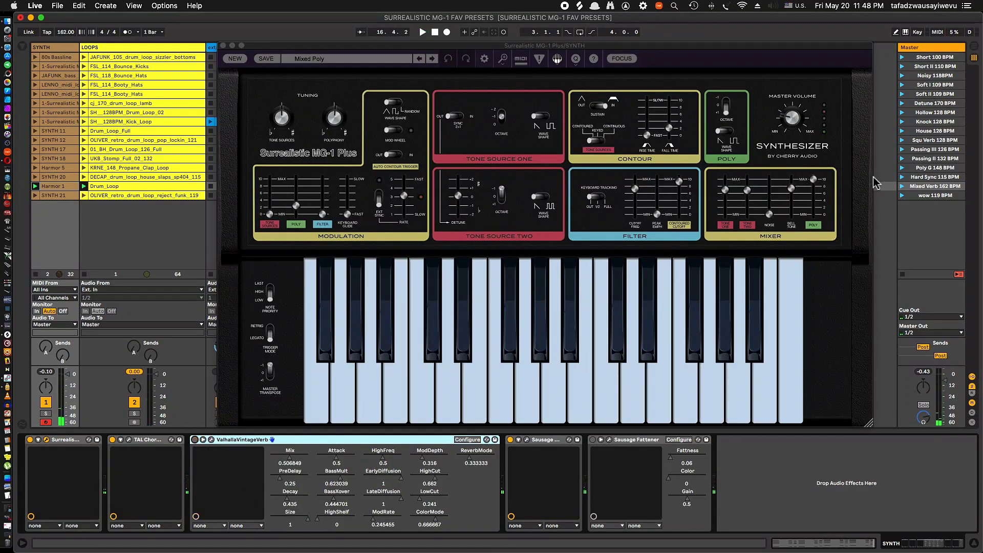
# Load the Wow! preset from the synth's favorites and launch the wow 119 BPM scene.
pyautogui.click(946, 196)
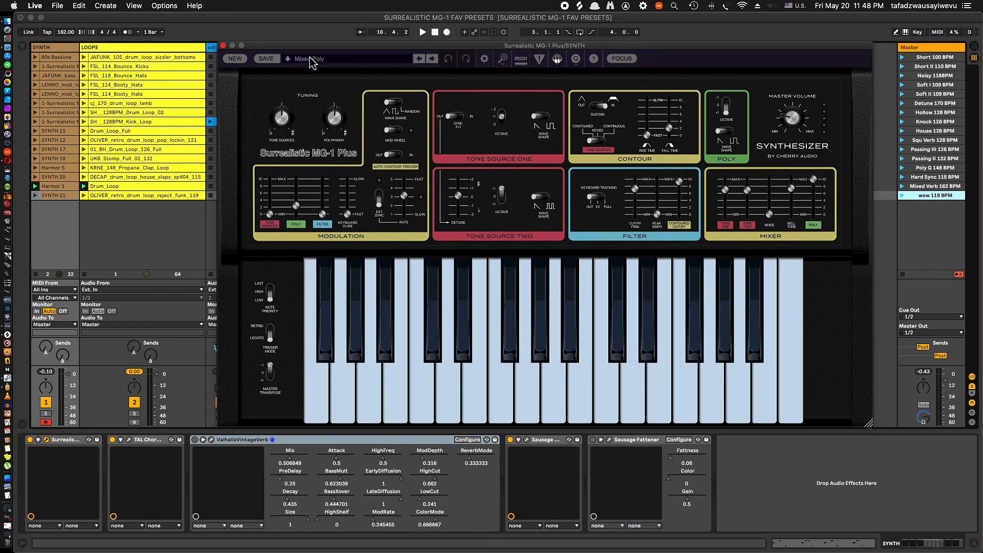
pyautogui.click(307, 59)
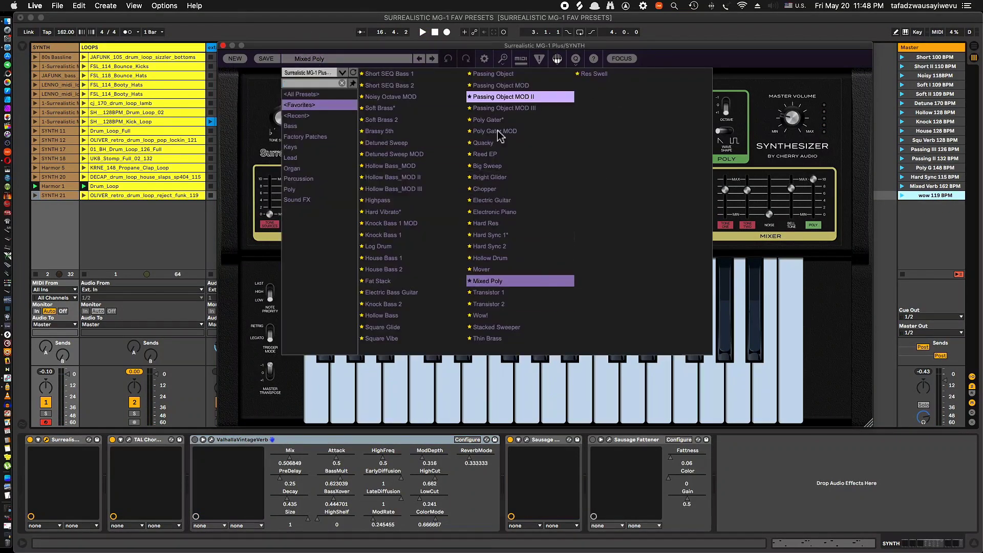
pyautogui.click(530, 317)
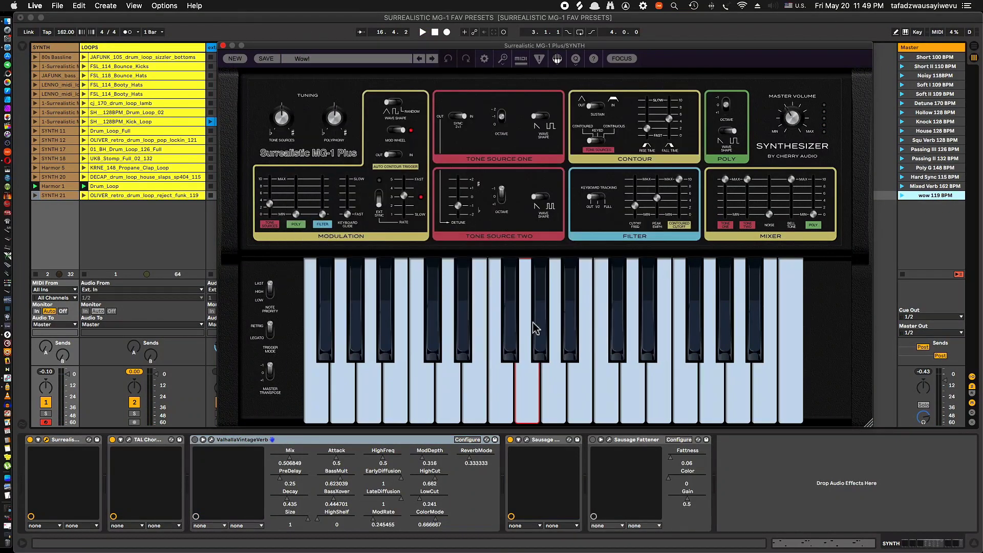
pyautogui.click(926, 201)
pyautogui.click(903, 196)
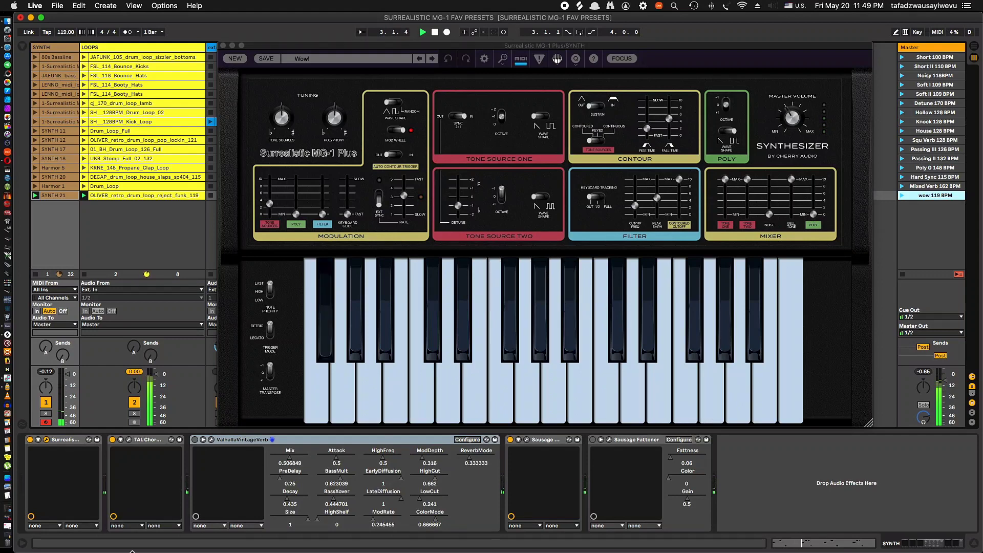
# Raise the SYNTH track's A-Reverb send to about -20.6 dB while the wow scene plays and bring it back down.
pyautogui.click(47, 353)
pyautogui.moveTo(47, 352); pyautogui.dragTo(47, 389)
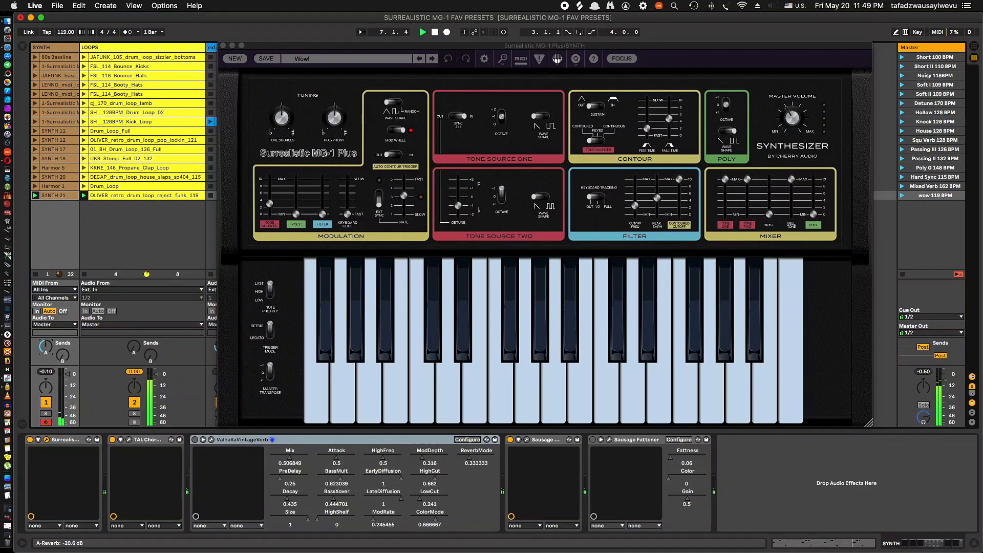
pyautogui.moveTo(47, 352); pyautogui.dragTo(47, 349)
pyautogui.click(496, 46)
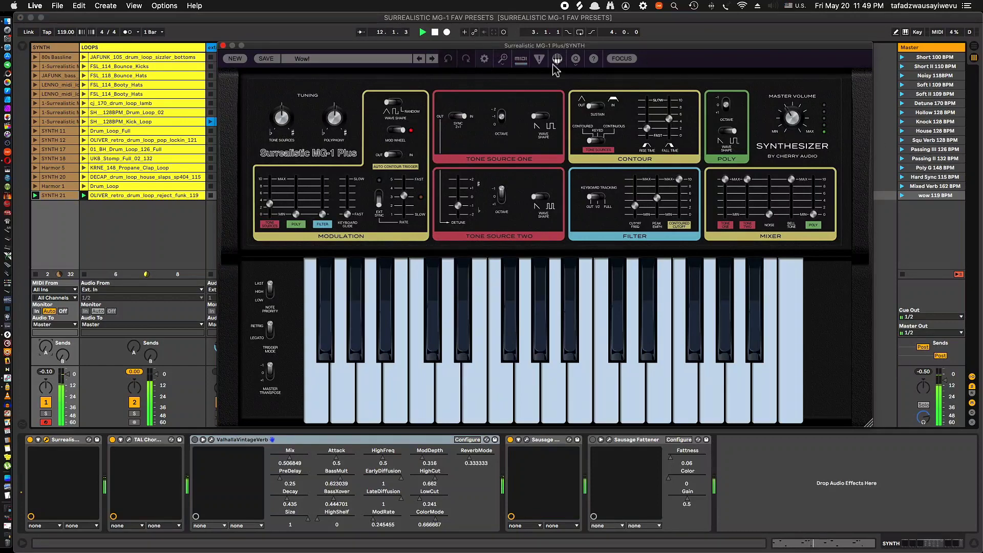